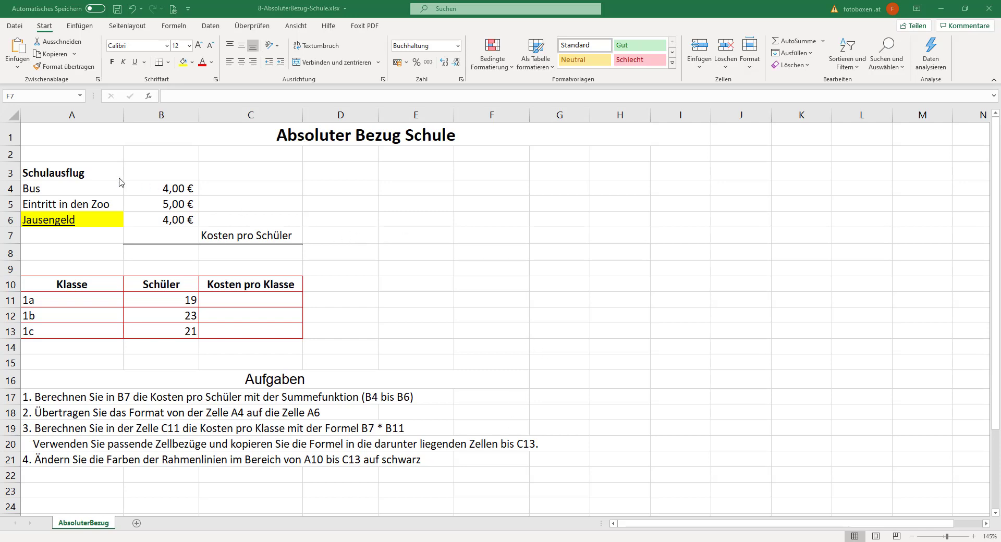
# Step: Review the Schulausflug cost items Bus, Eintritt in den Zoo, Jausengeld and the empty total cell B7
pyautogui.click(102, 168)
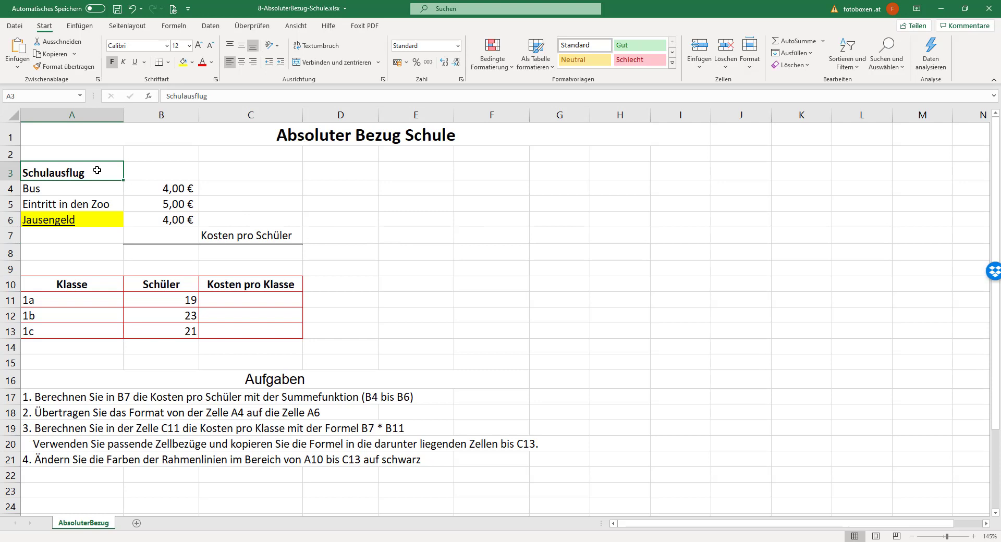
pyautogui.moveTo(43, 188); pyautogui.dragTo(50, 222)
pyautogui.click(58, 188)
pyautogui.click(101, 204)
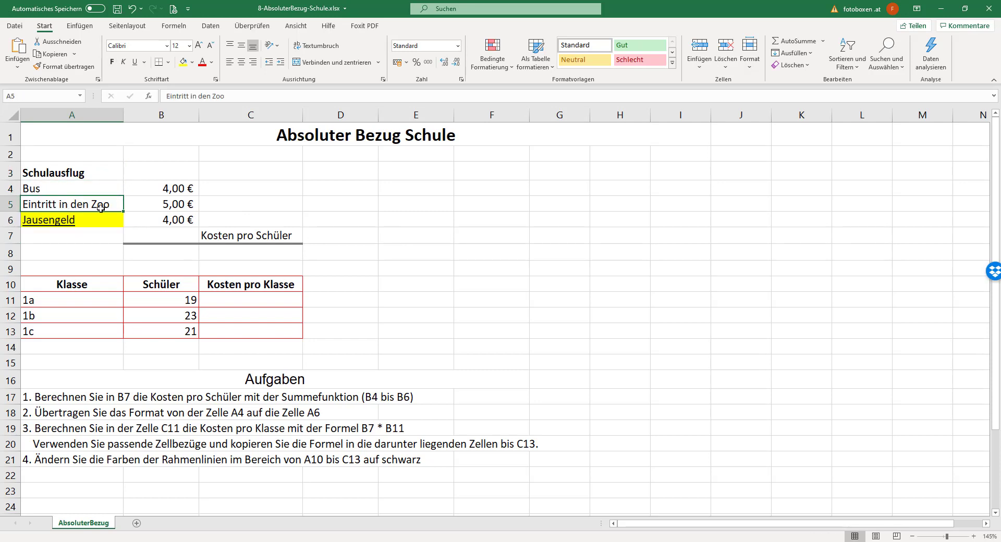
pyautogui.click(96, 218)
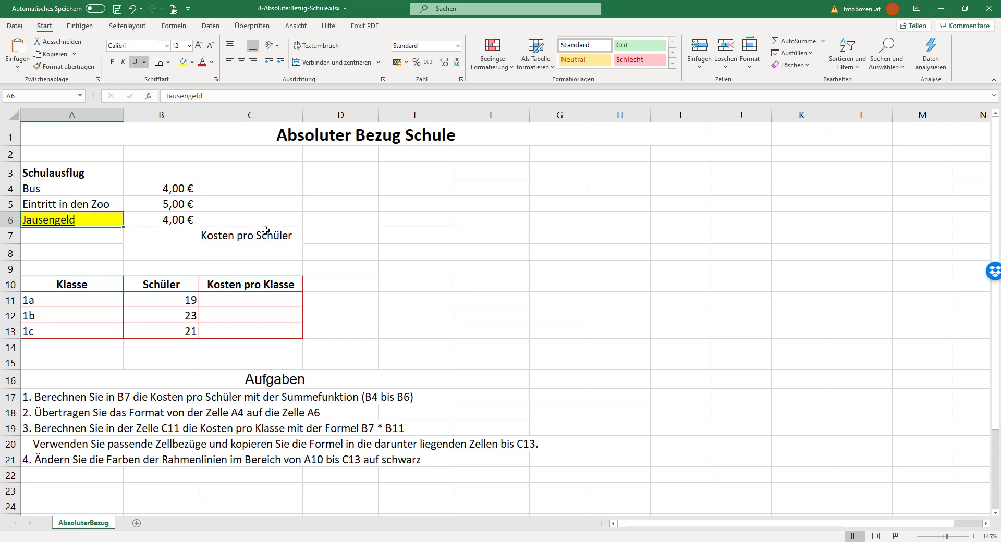
pyautogui.click(168, 239)
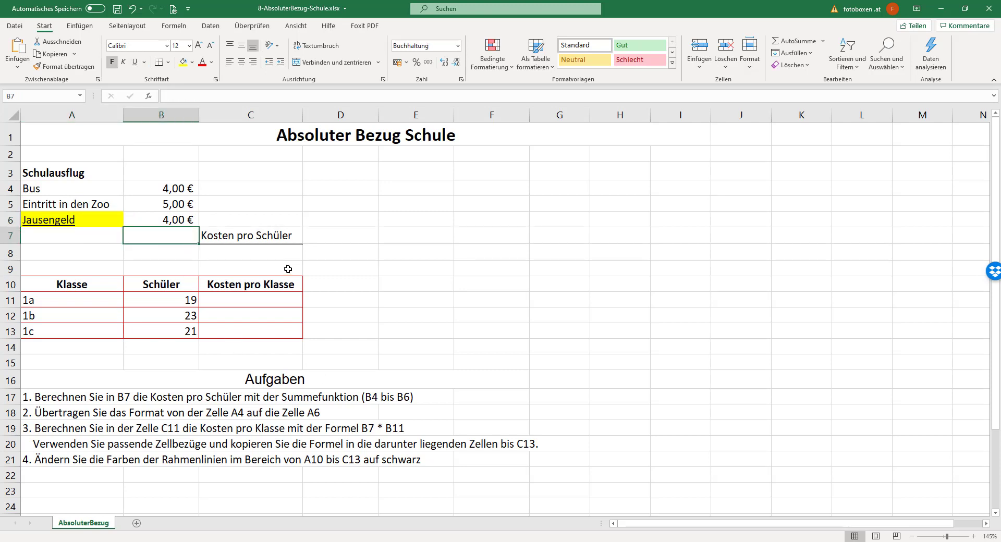
# Step: Review the class student counts 19, 23 and 21, empty cost cell C11, and task text
pyautogui.click(396, 317)
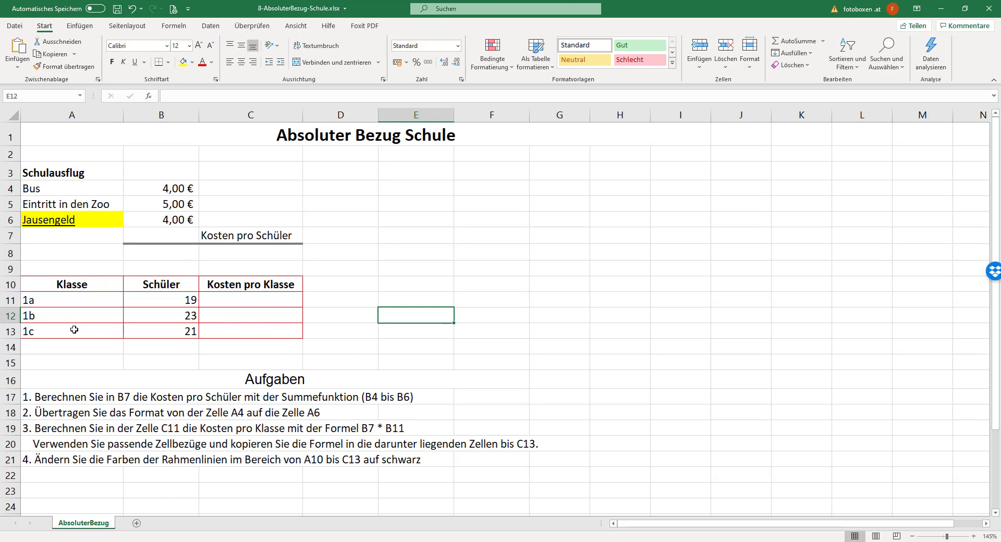
pyautogui.click(174, 304)
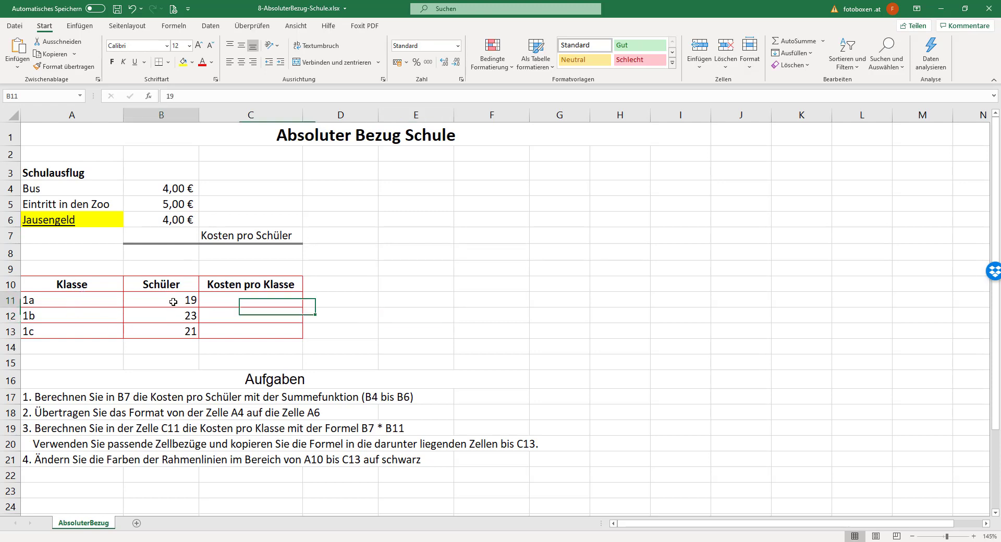
pyautogui.click(166, 321)
pyautogui.click(159, 332)
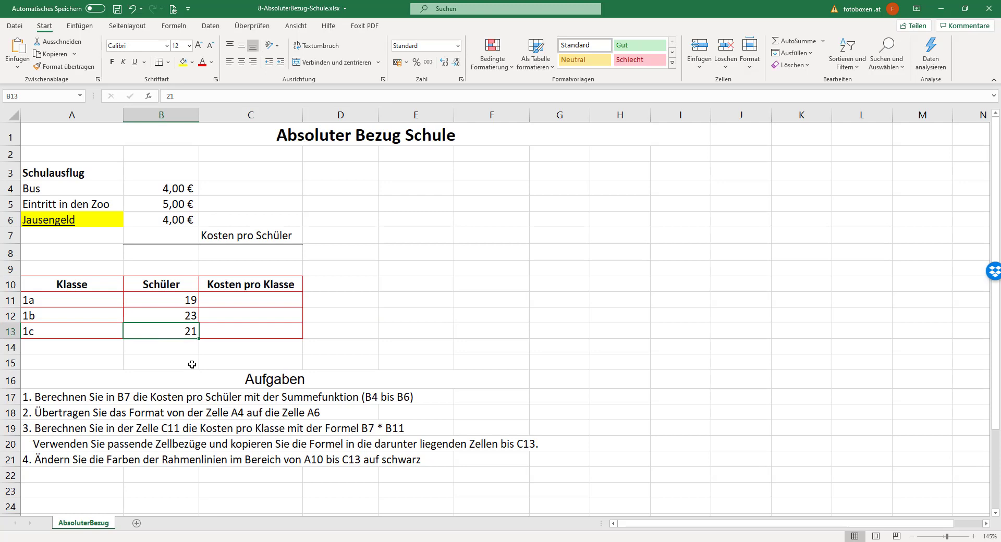
pyautogui.click(277, 302)
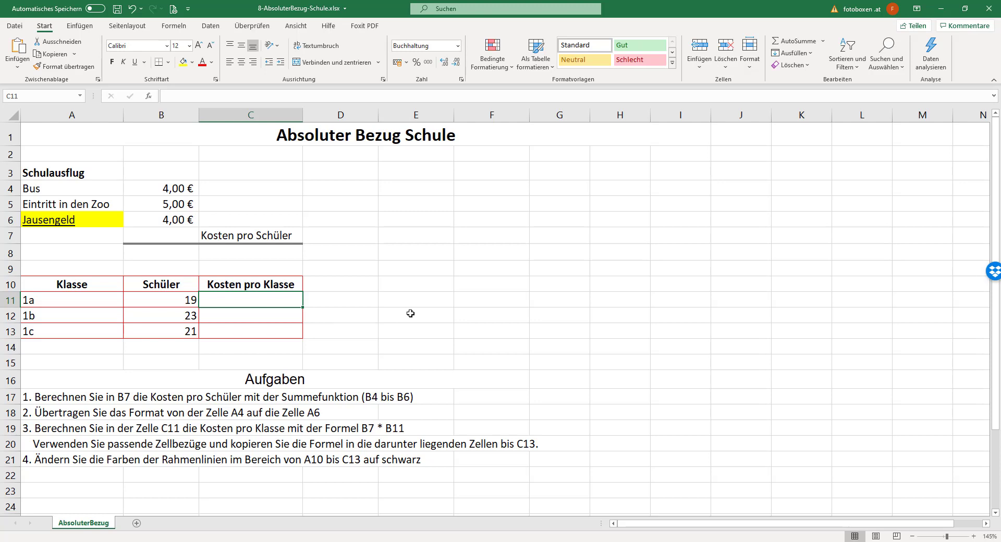
pyautogui.click(413, 307)
pyautogui.click(48, 396)
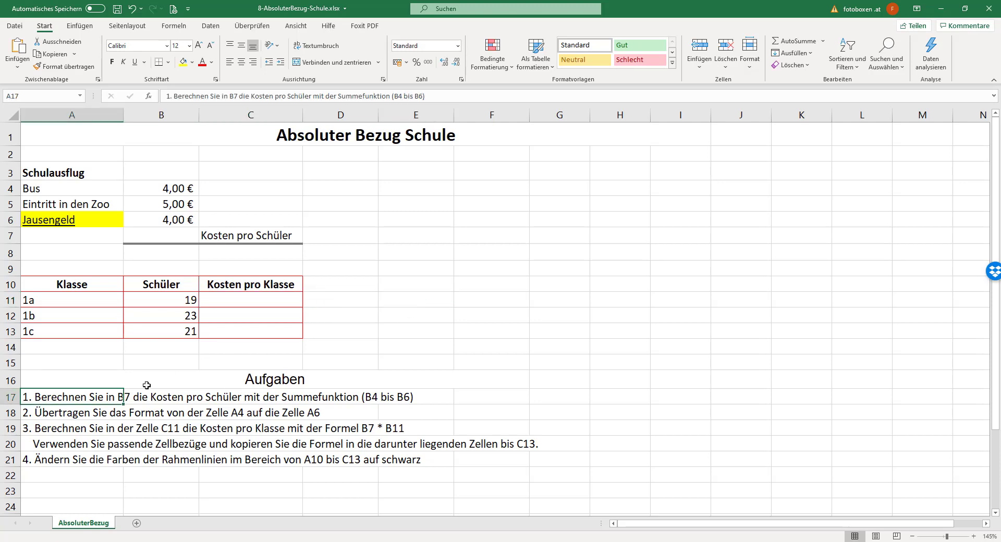
pyautogui.click(458, 336)
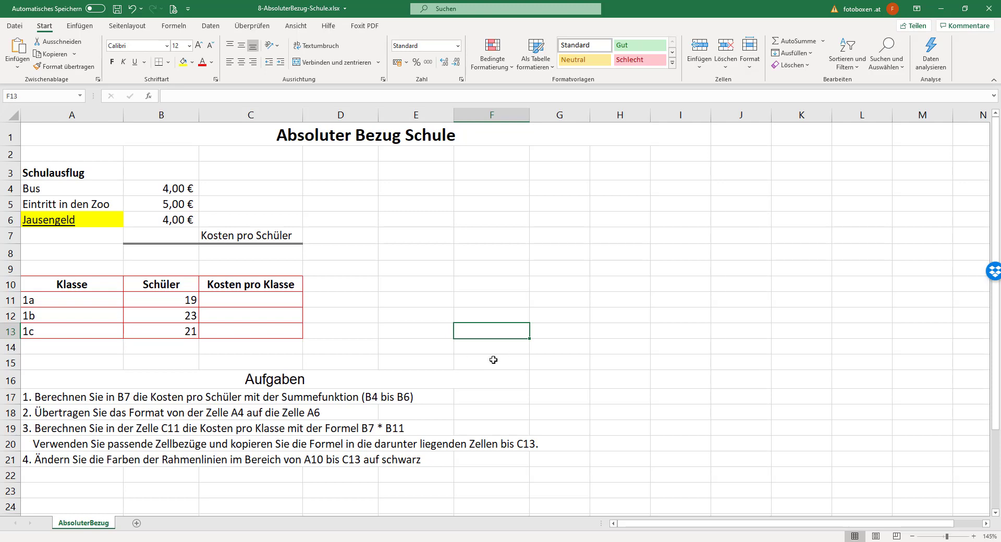
# Step: Insert =SUMME(B4:B6) in B7 via AutoSumme, showing 13,00 € per student
pyautogui.click(174, 236)
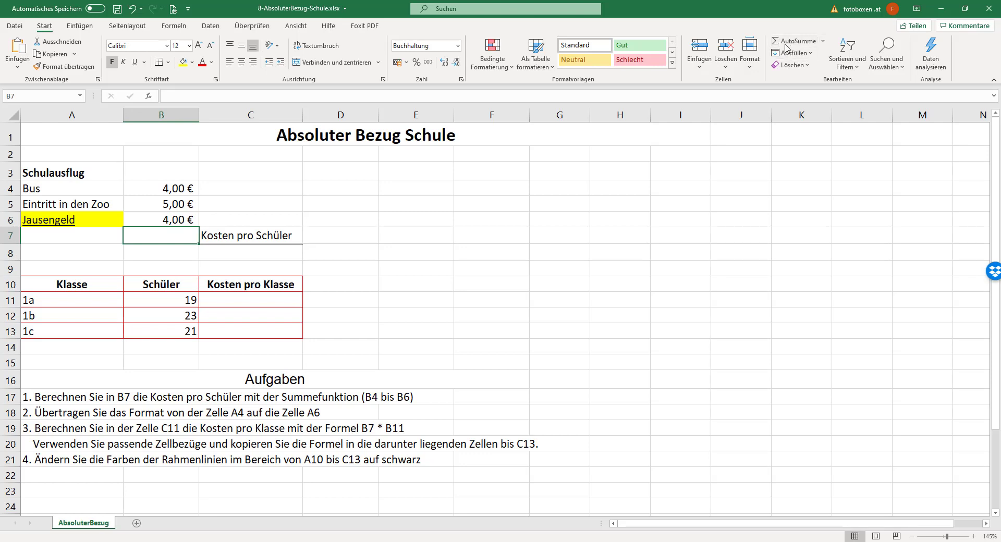
pyautogui.click(824, 41)
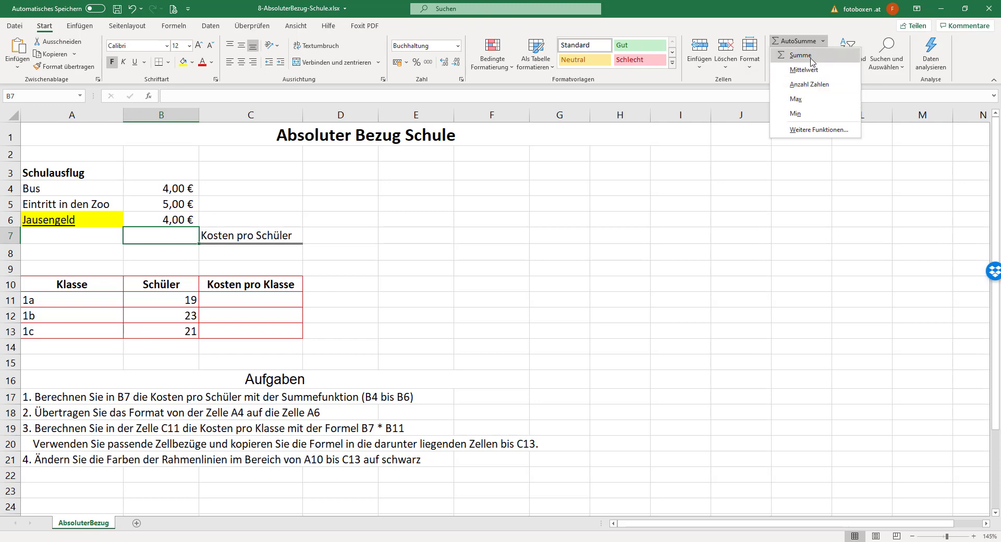
pyautogui.click(812, 62)
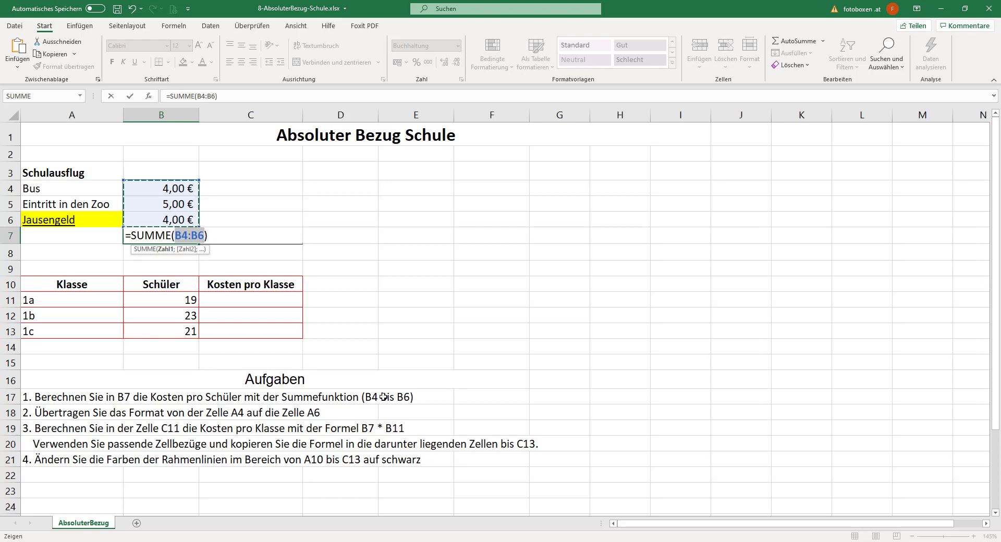
pyautogui.press('Return')
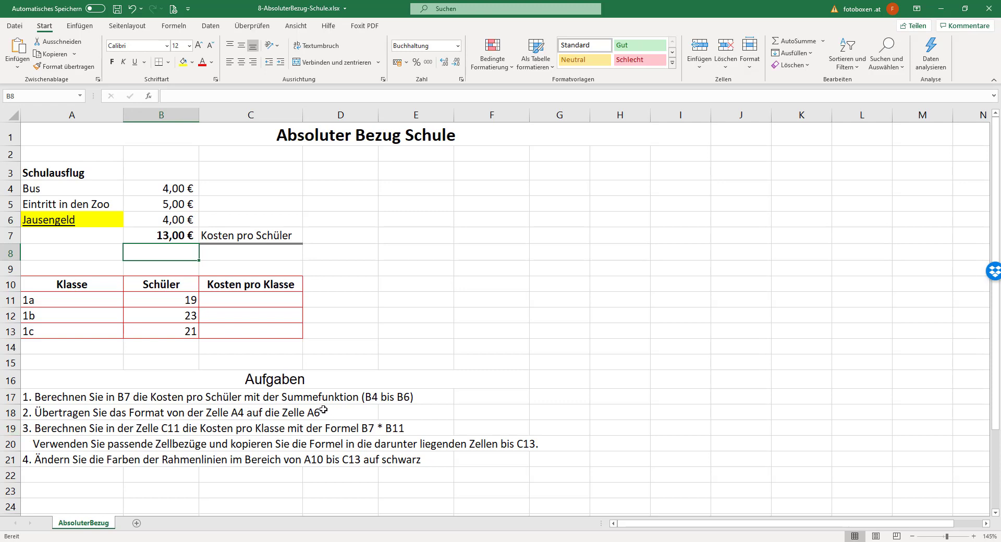
# Step: Copy Bus's plain A4 format onto Jausengeld in A6 with Format übertragen, removing fill and underline
pyautogui.click(80, 188)
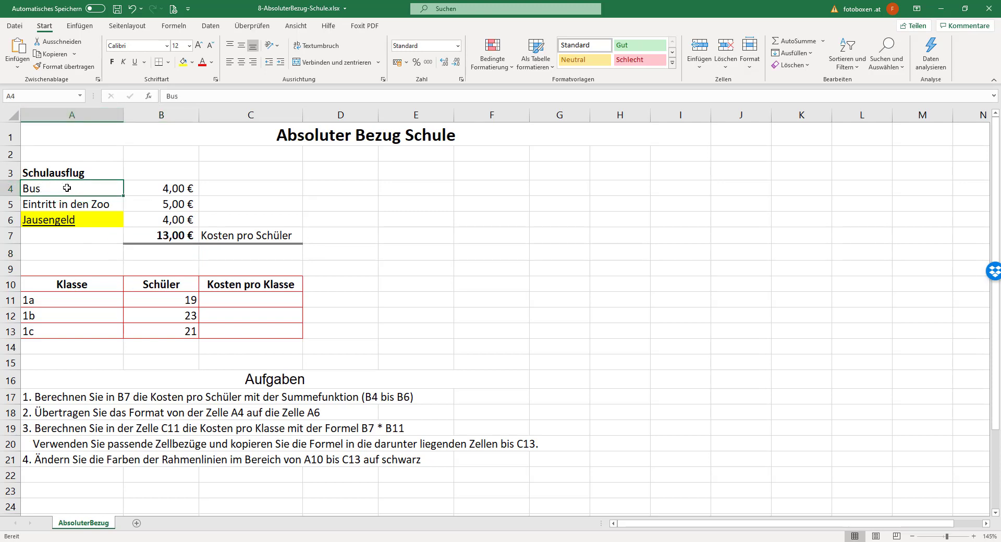
pyautogui.click(63, 68)
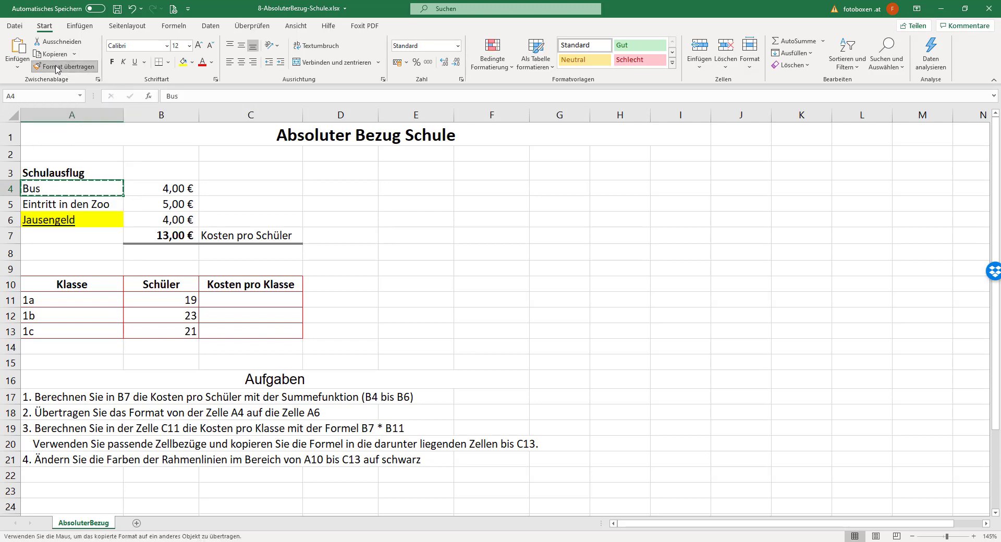
pyautogui.click(61, 220)
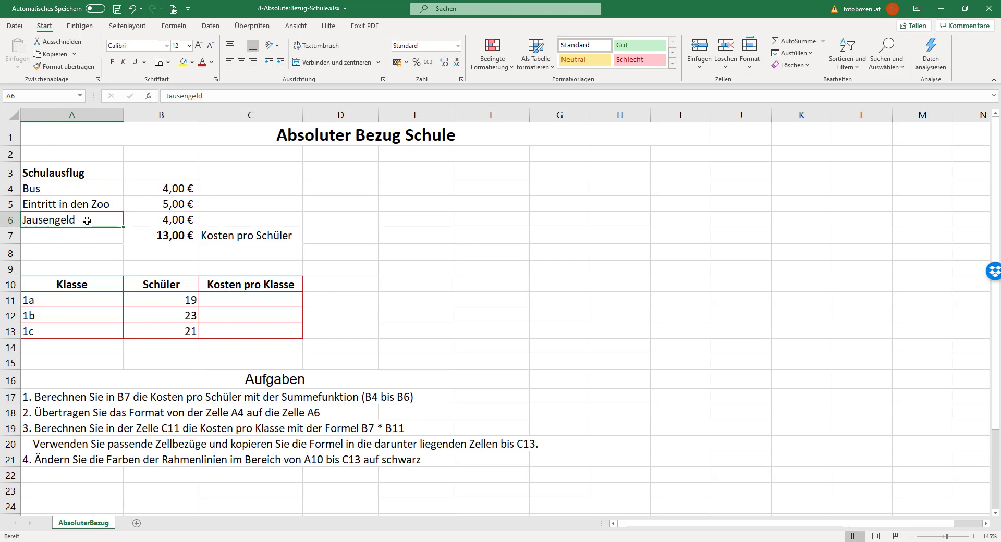
pyautogui.click(49, 427)
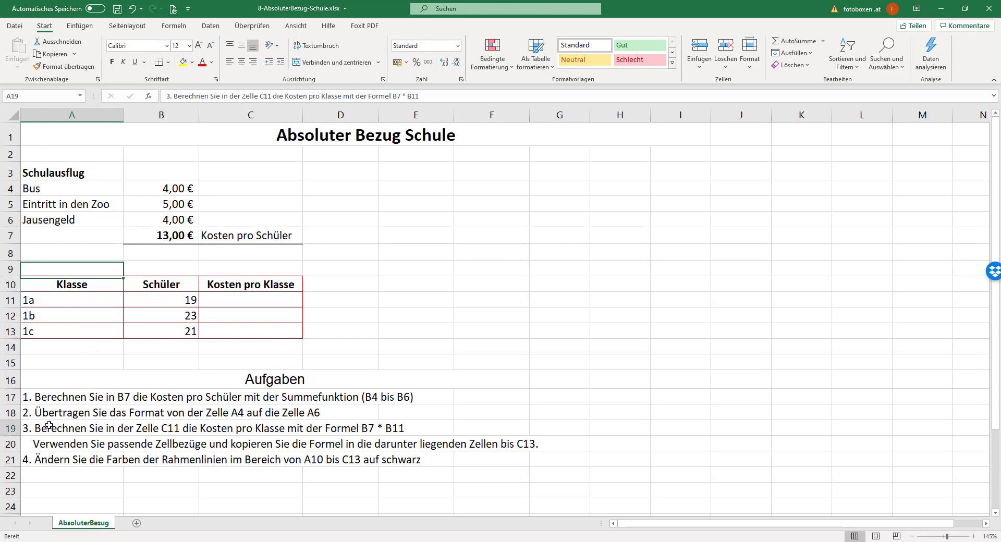
pyautogui.click(249, 300)
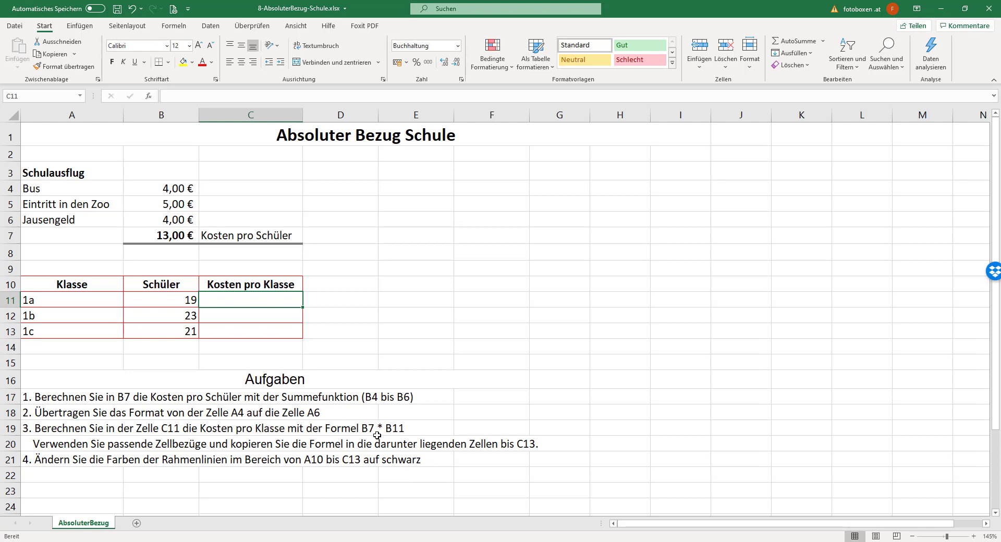
pyautogui.click(166, 239)
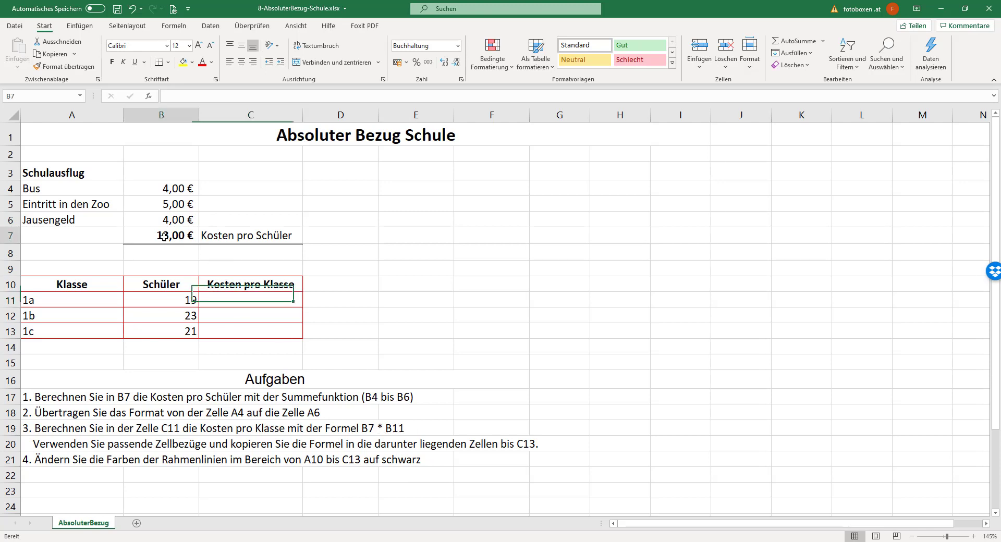
pyautogui.keyDown('ctrl'); pyautogui.click(154, 301); pyautogui.keyUp('ctrl')
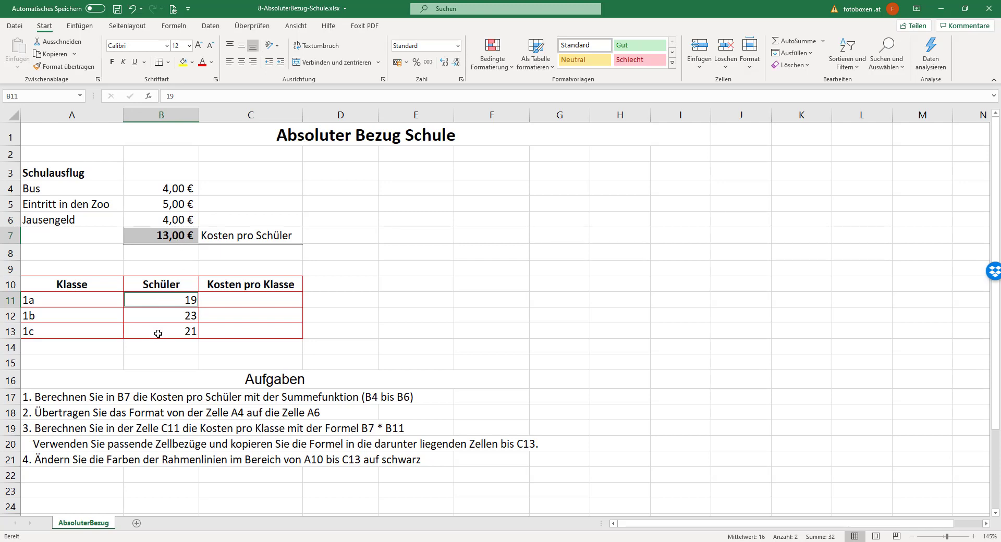
pyautogui.click(158, 235)
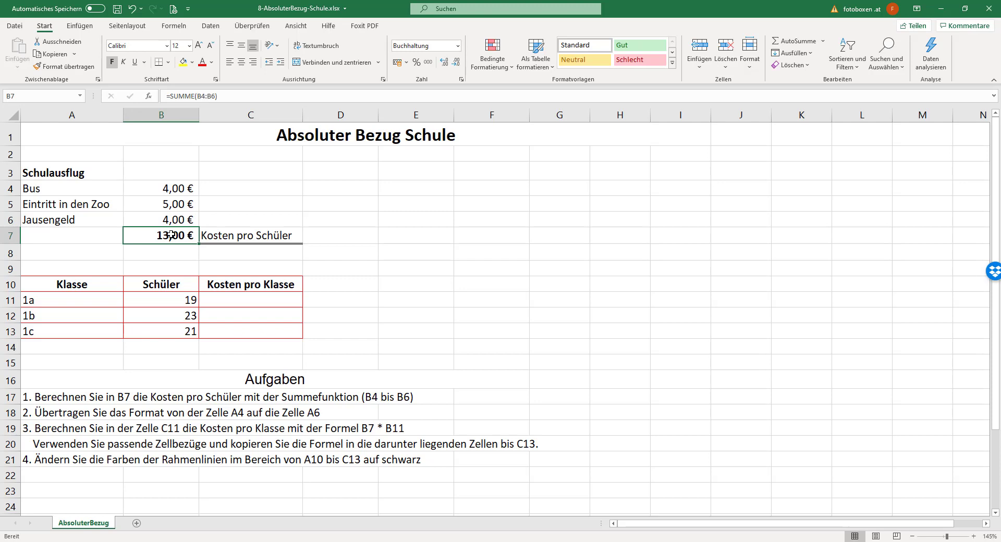
pyautogui.click(274, 295)
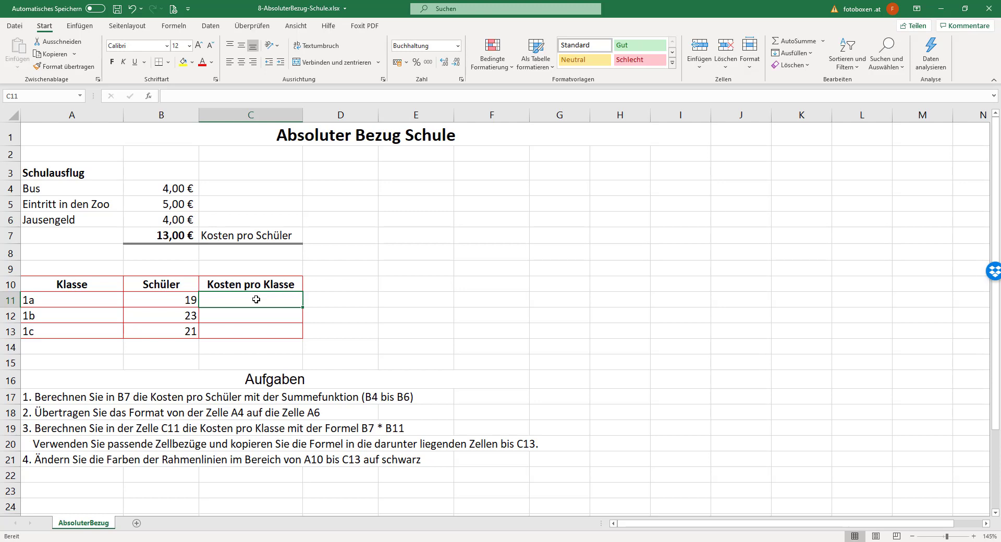
# Step: Enter =+$B$7*B11 in C11 so class 1a's cost shows 247,00 €
pyautogui.write('+')
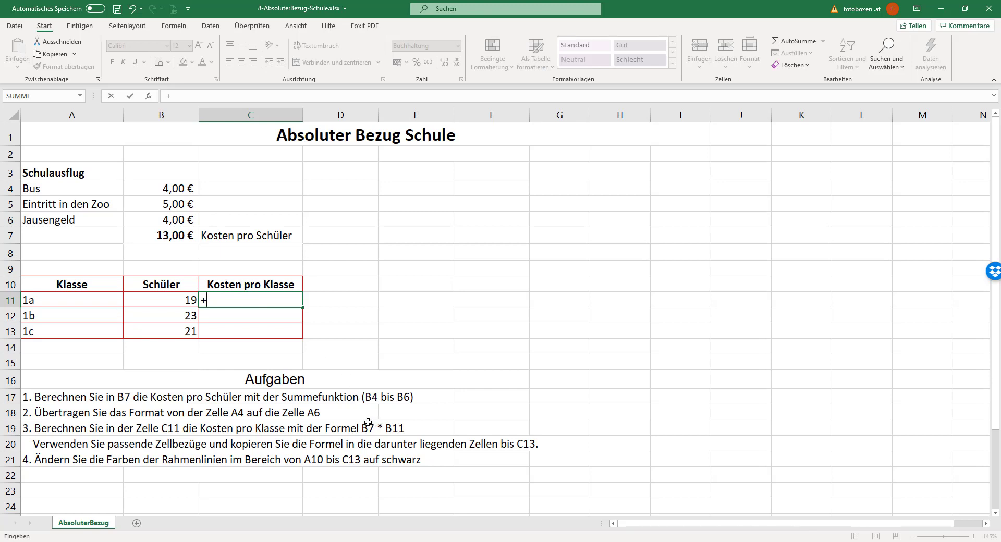
pyautogui.click(171, 235)
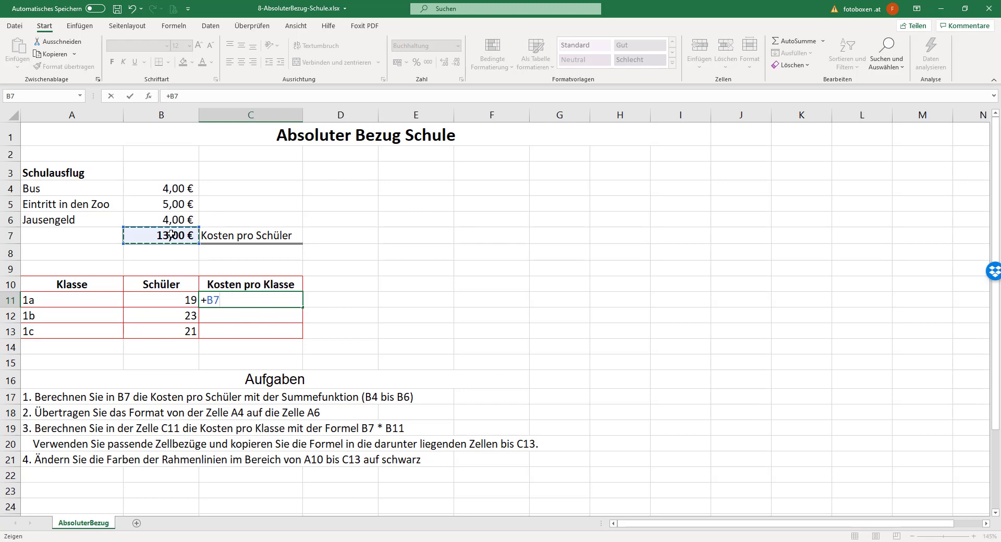
pyautogui.press('F4')
pyautogui.write('*')
pyautogui.click(181, 300)
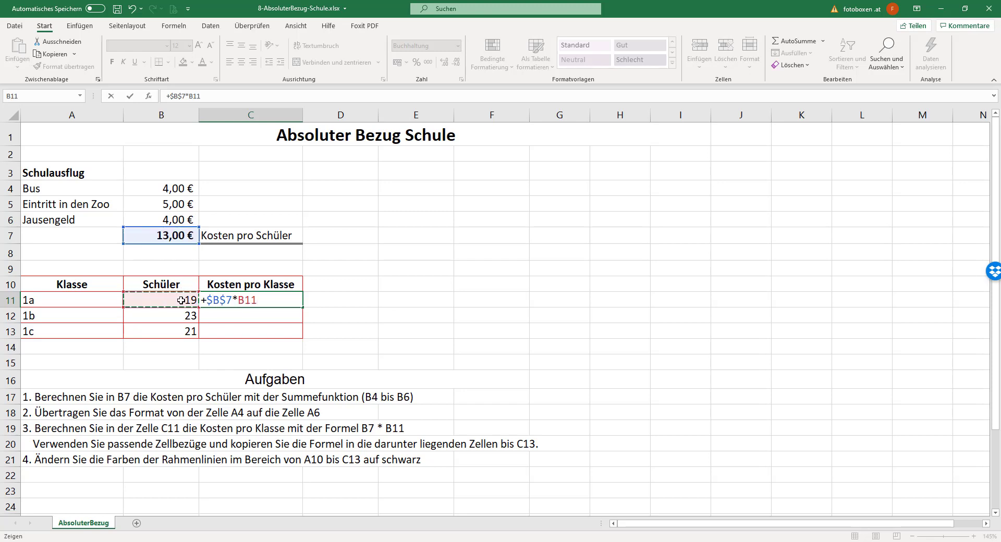
pyautogui.press('Return')
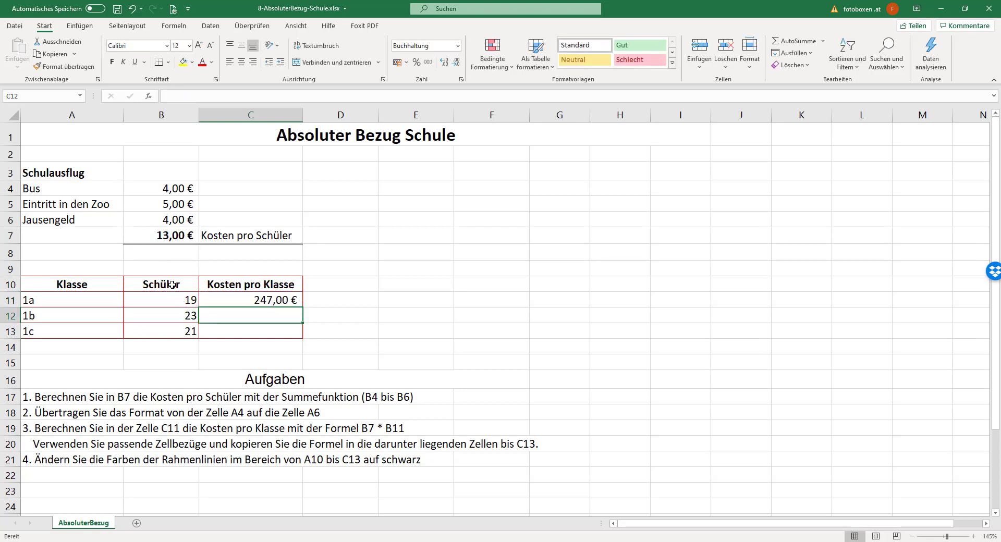
# Step: Fill the C11 formula down to C13, giving 299,00 € and 273,00 €
pyautogui.click(273, 300)
pyautogui.moveTo(302, 309)
pyautogui.mouseDown()
pyautogui.moveTo(297, 332)
pyautogui.moveTo(249, 299)
pyautogui.mouseUp()
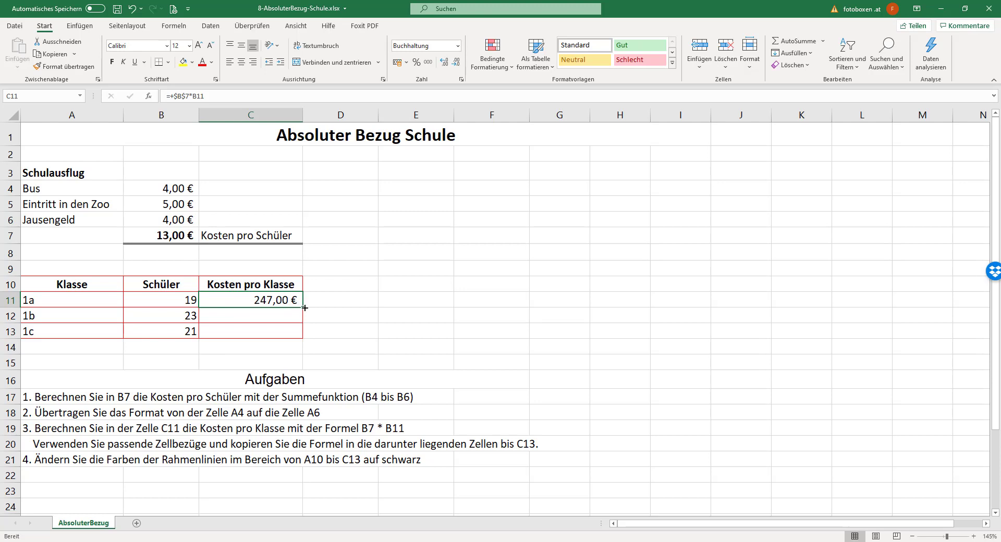
pyautogui.moveTo(305, 308); pyautogui.dragTo(297, 333)
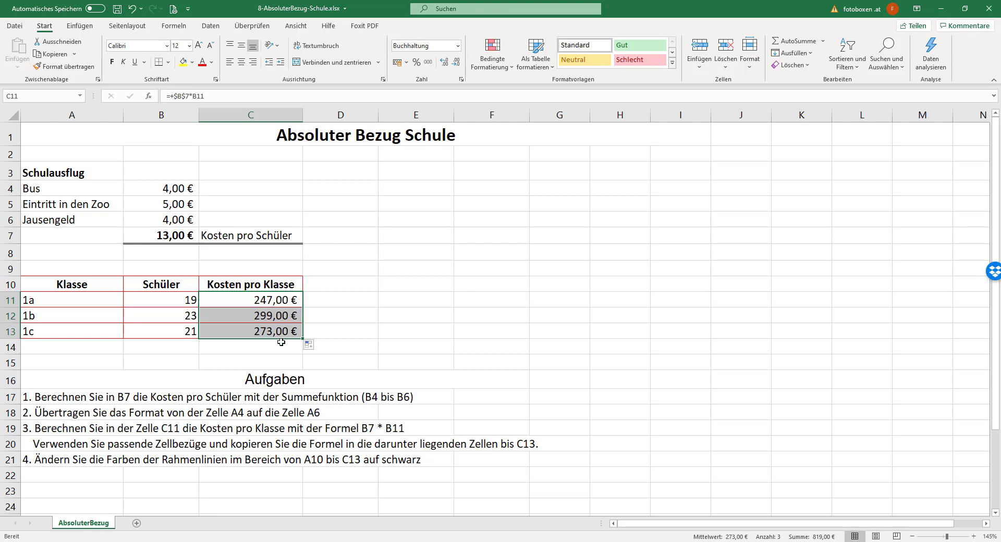
pyautogui.click(341, 319)
# Step: Check the student counts and copied cost formulas in B11:C13
pyautogui.click(174, 299)
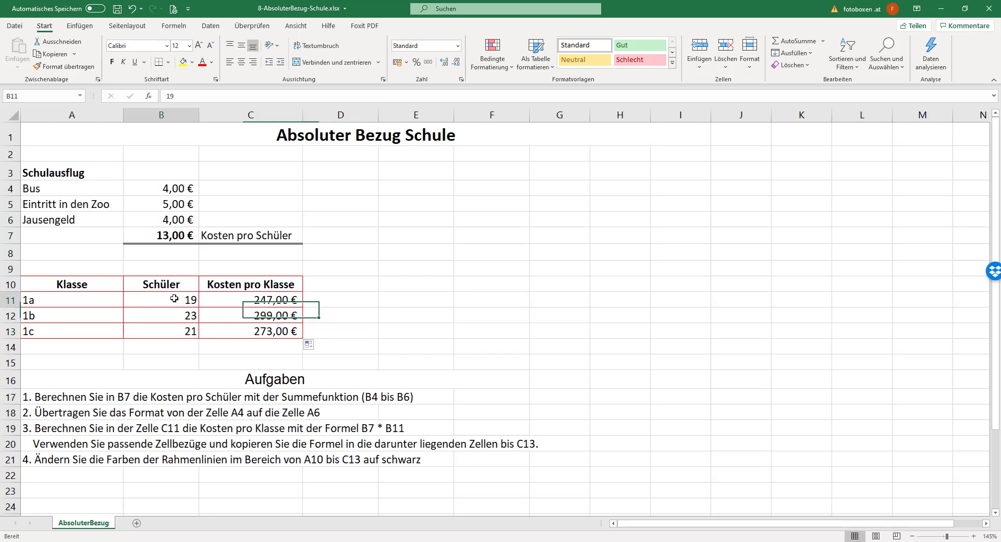
pyautogui.click(216, 301)
pyautogui.click(193, 315)
pyautogui.click(193, 332)
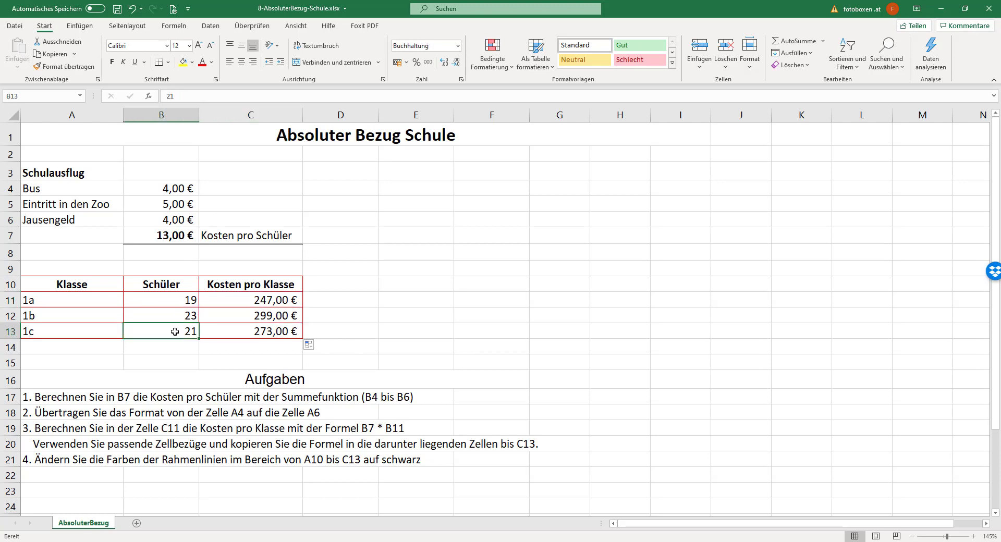
pyautogui.press('Right')
pyautogui.click(344, 317)
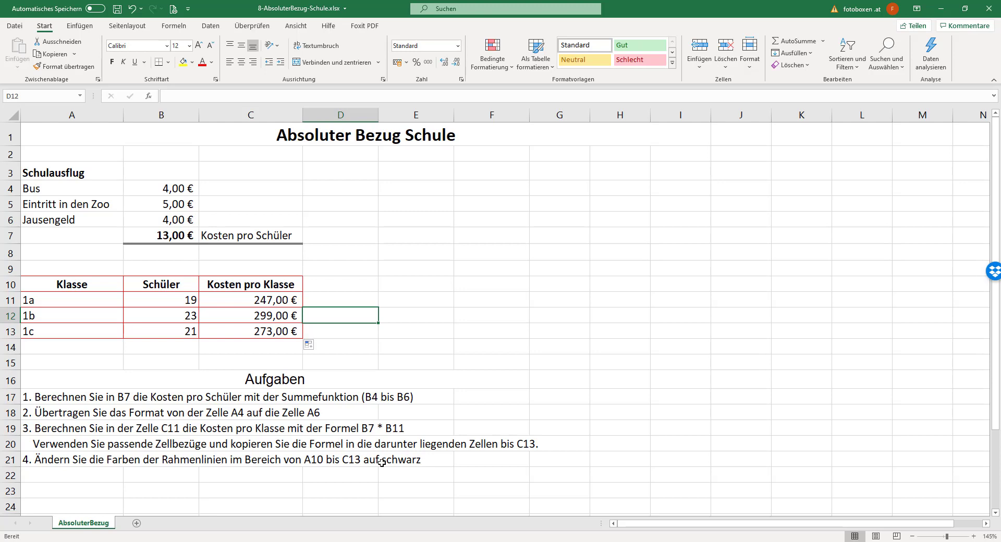
pyautogui.click(456, 463)
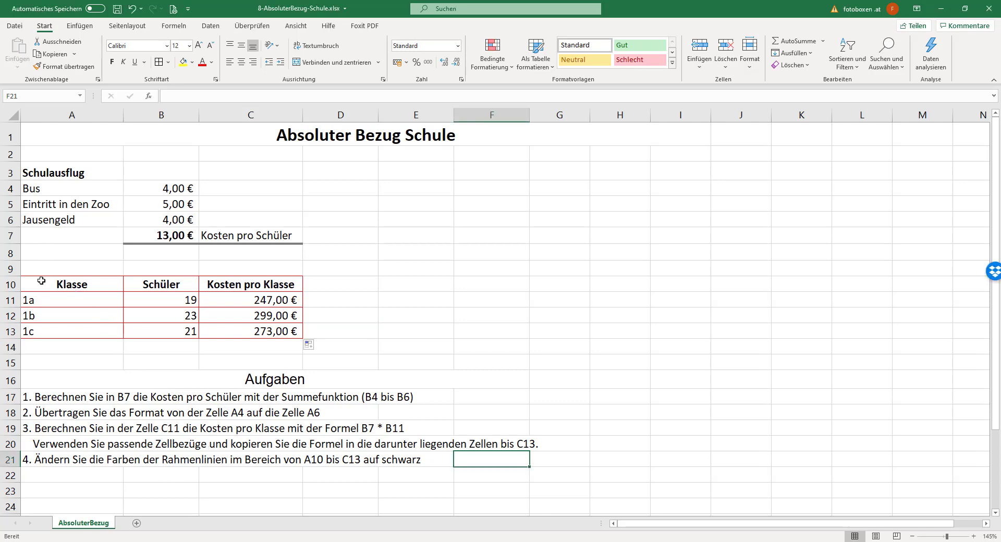
# Step: Choose black as the border line colour for table A10:C13, then exit border drawing mode
pyautogui.moveTo(42, 281); pyautogui.dragTo(229, 332)
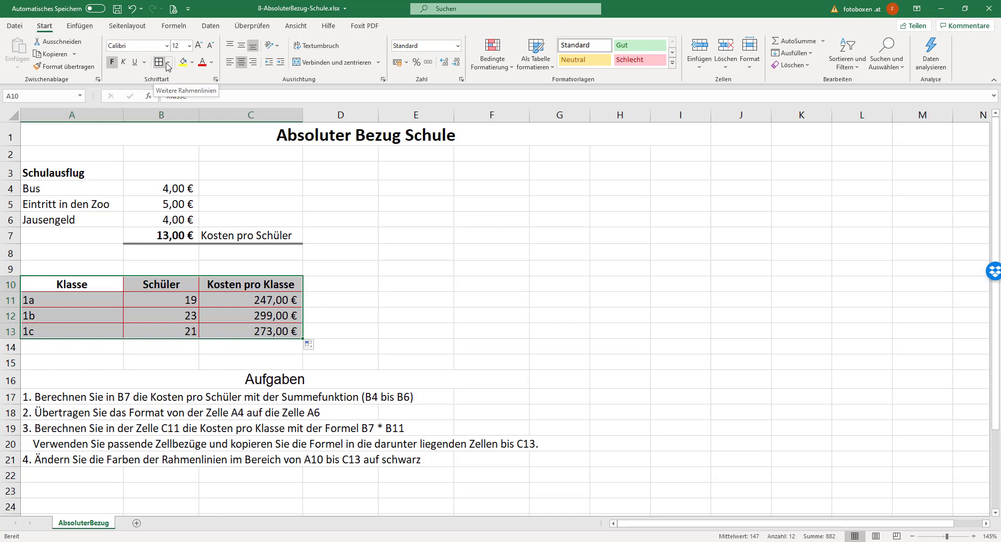
pyautogui.click(168, 63)
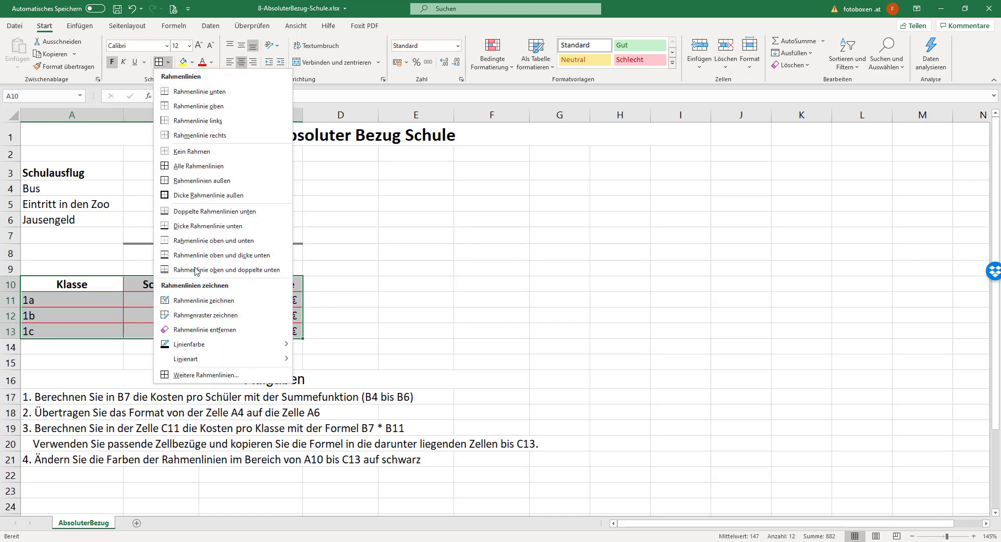
pyautogui.moveTo(206, 346)
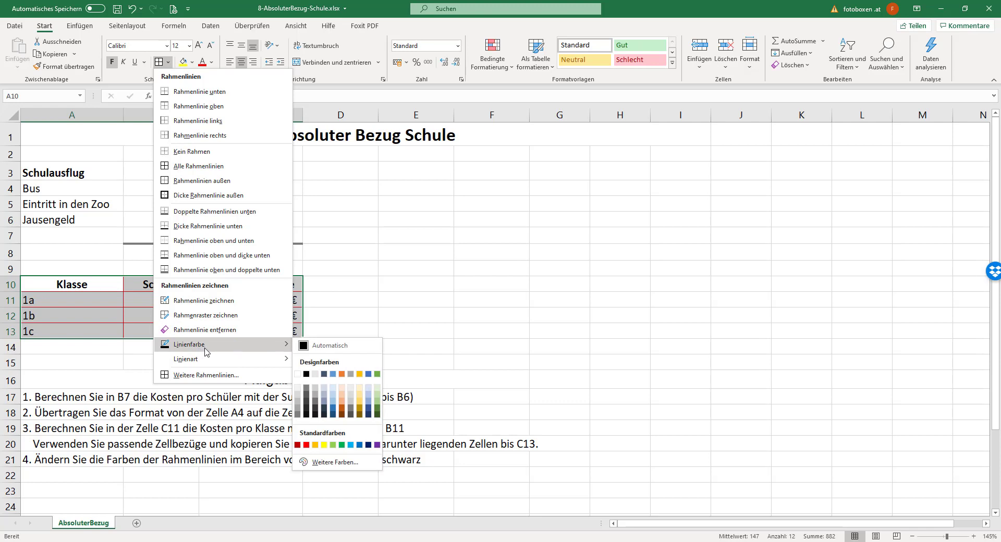
pyautogui.click(306, 375)
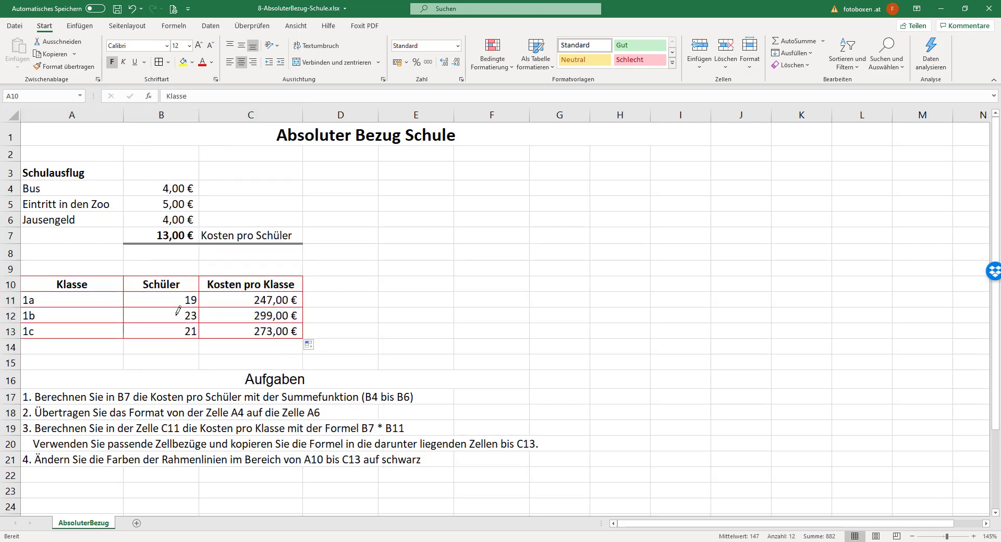
pyautogui.press('Escape')
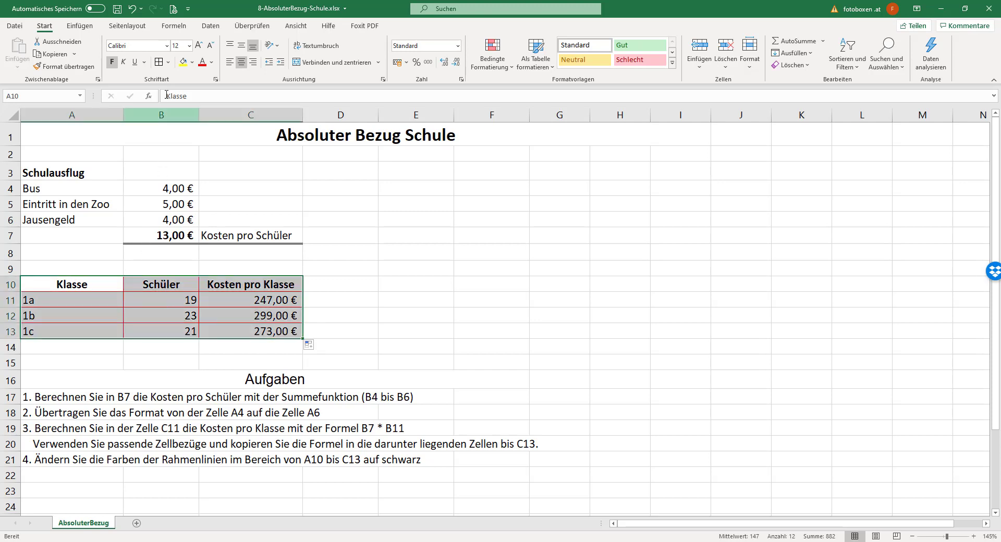
# Step: In More Borders, set the line colour to black and apply the Outline and Inside presets
pyautogui.click(168, 63)
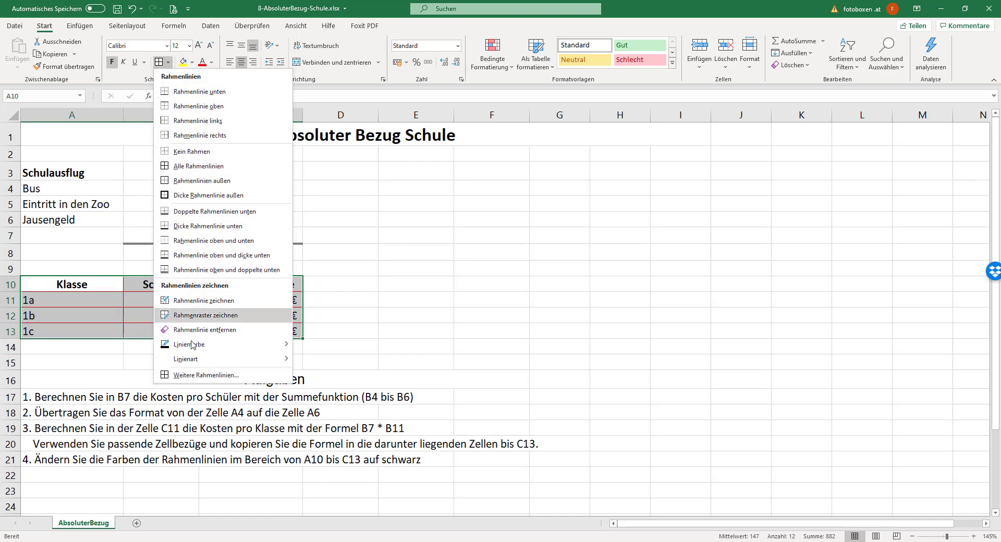
pyautogui.click(206, 376)
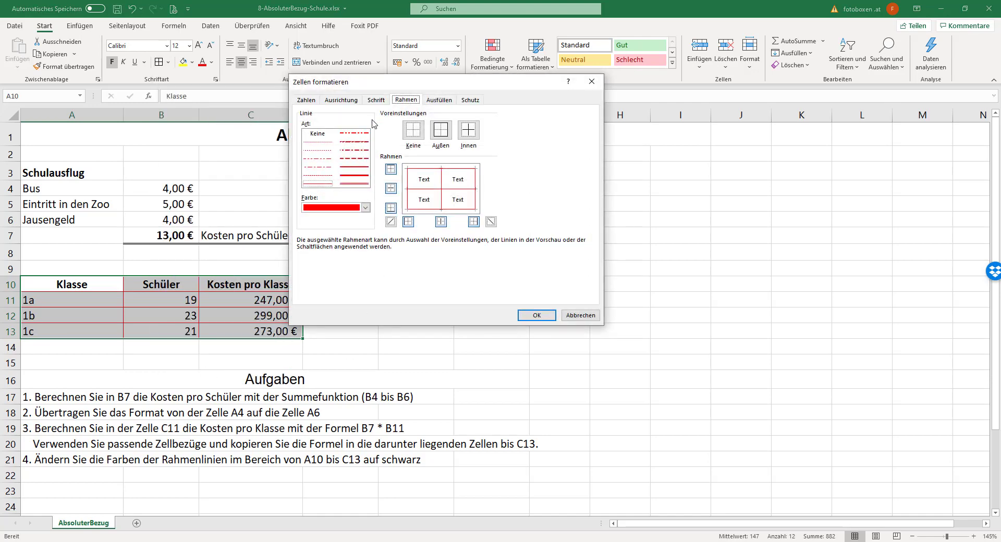
pyautogui.click(366, 207)
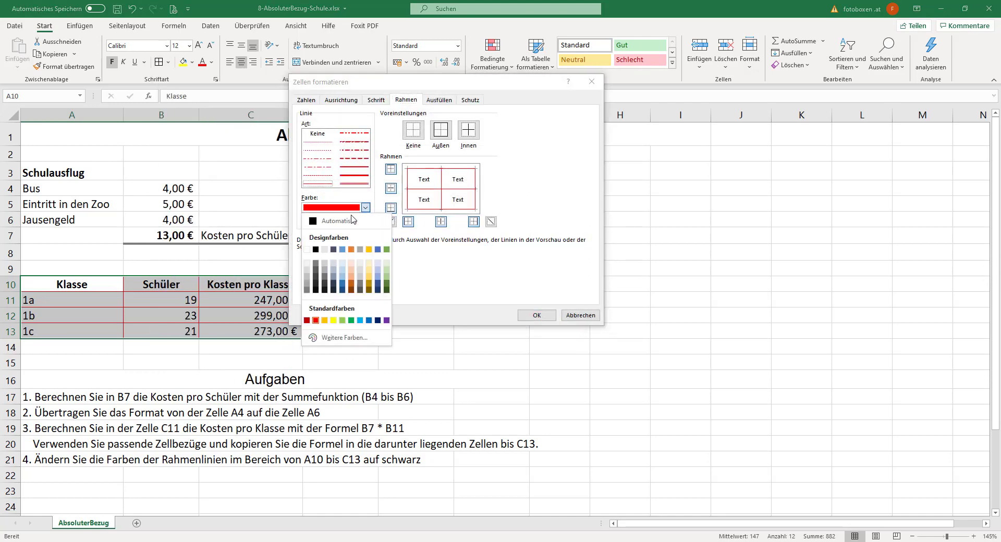
pyautogui.click(317, 250)
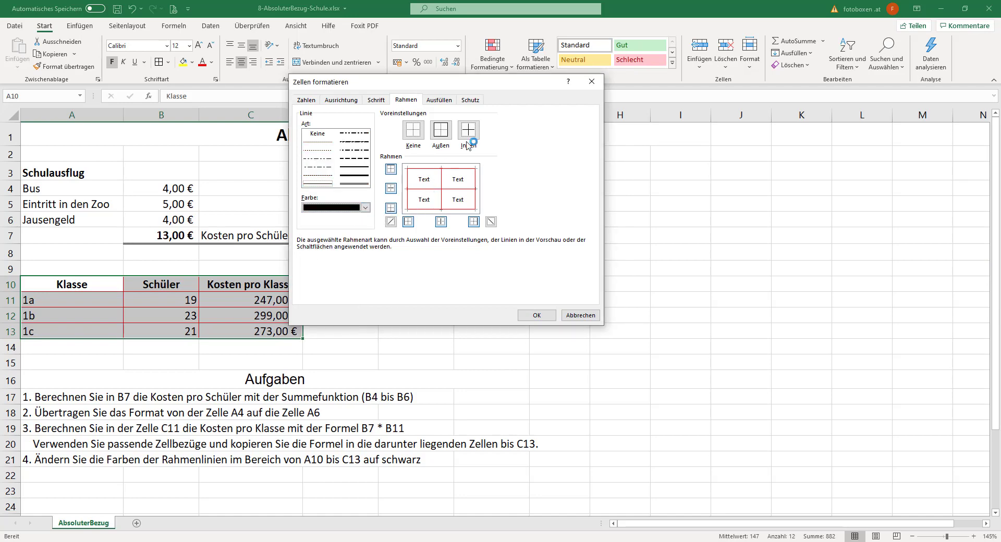
pyautogui.click(443, 132)
pyautogui.click(467, 131)
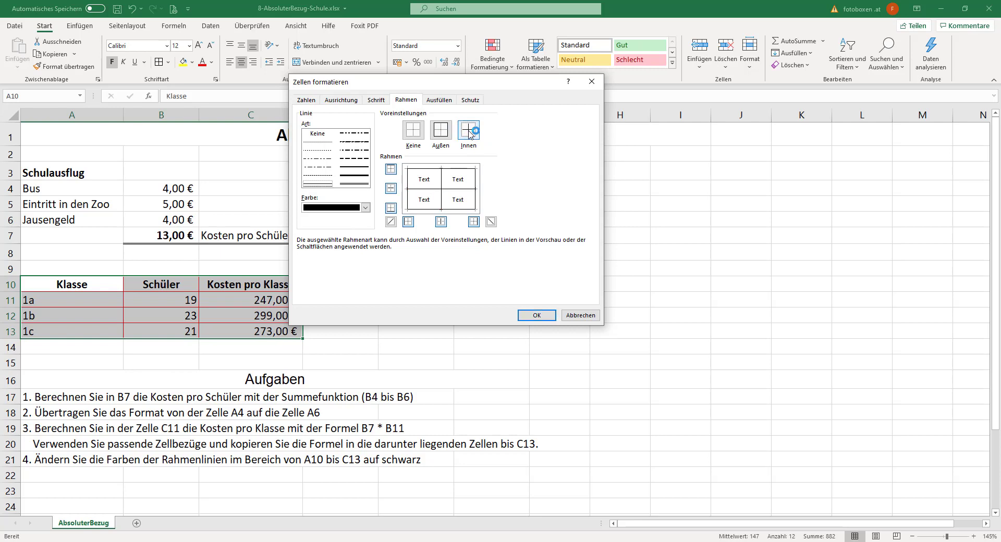
# Step: Adjust individual border lines in the preview and confirm the black table borders
pyautogui.click(411, 189)
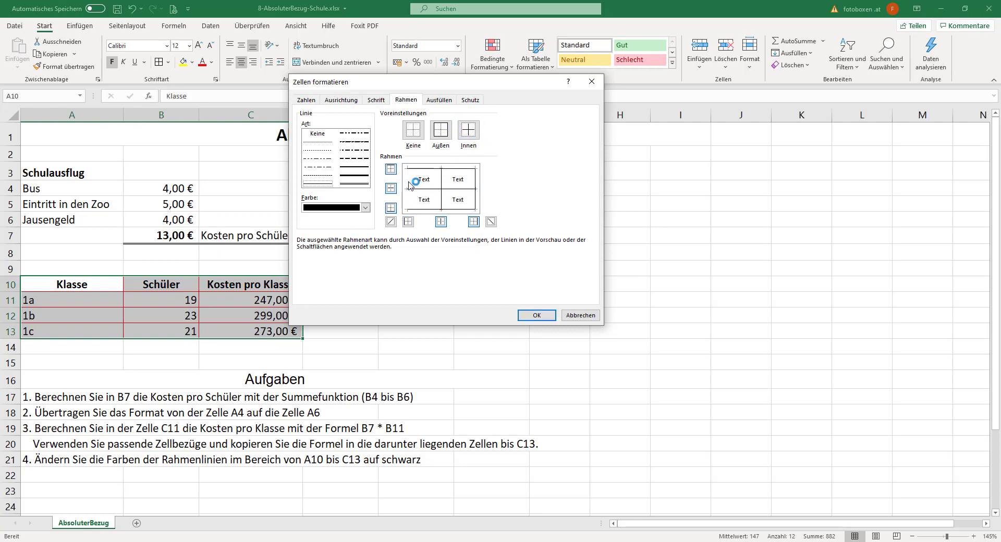
pyautogui.click(411, 189)
pyautogui.click(426, 211)
pyautogui.click(440, 211)
pyautogui.click(459, 201)
pyautogui.click(440, 130)
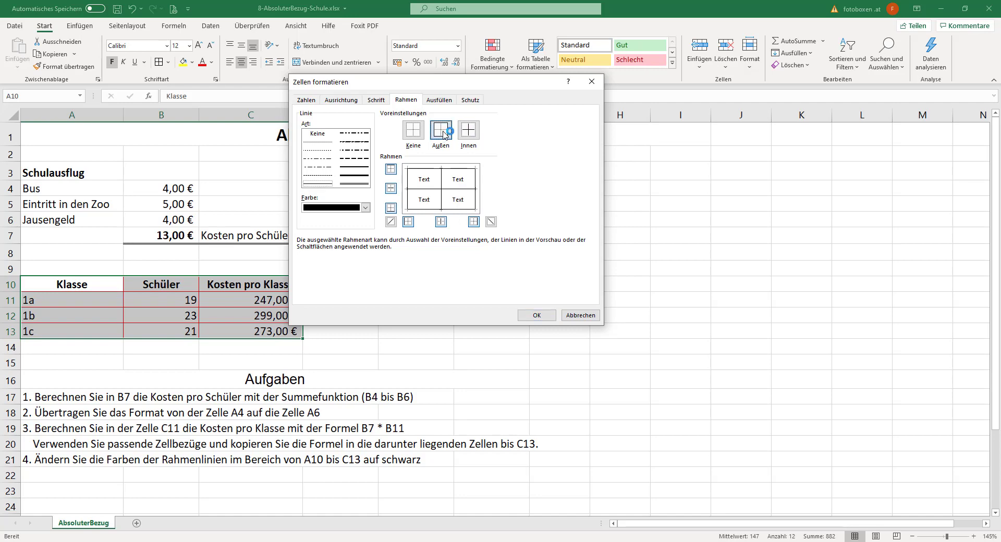
pyautogui.click(471, 149)
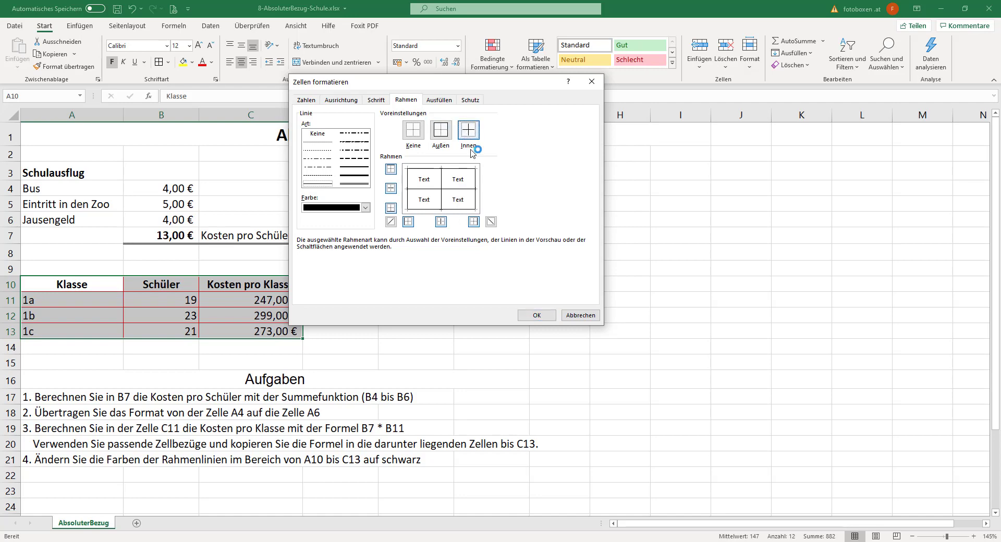
pyautogui.click(537, 315)
pyautogui.click(387, 313)
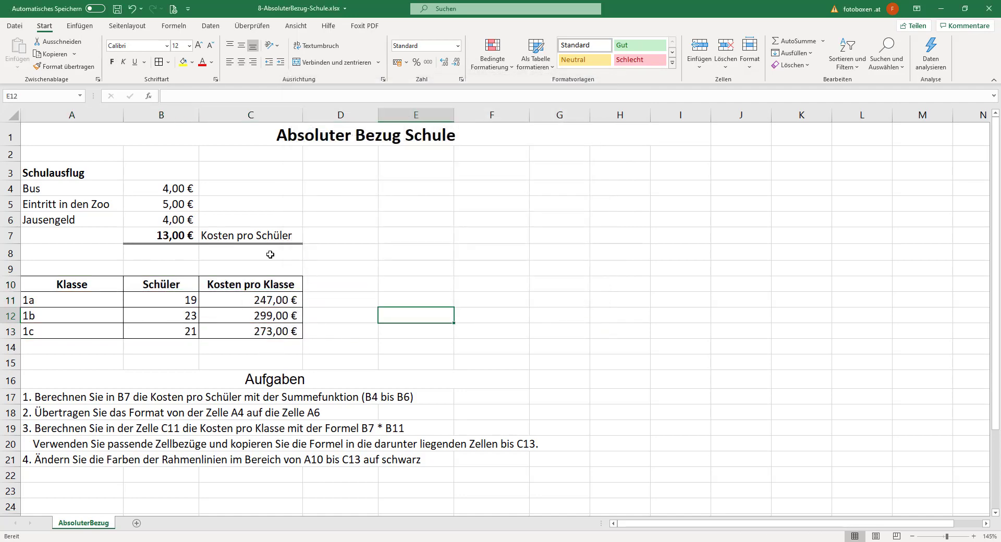
pyautogui.click(339, 316)
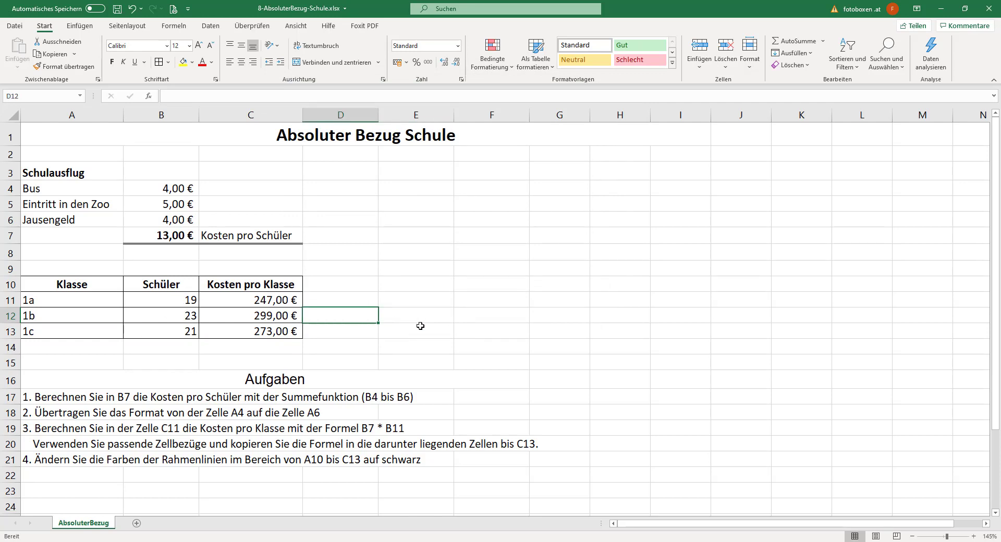